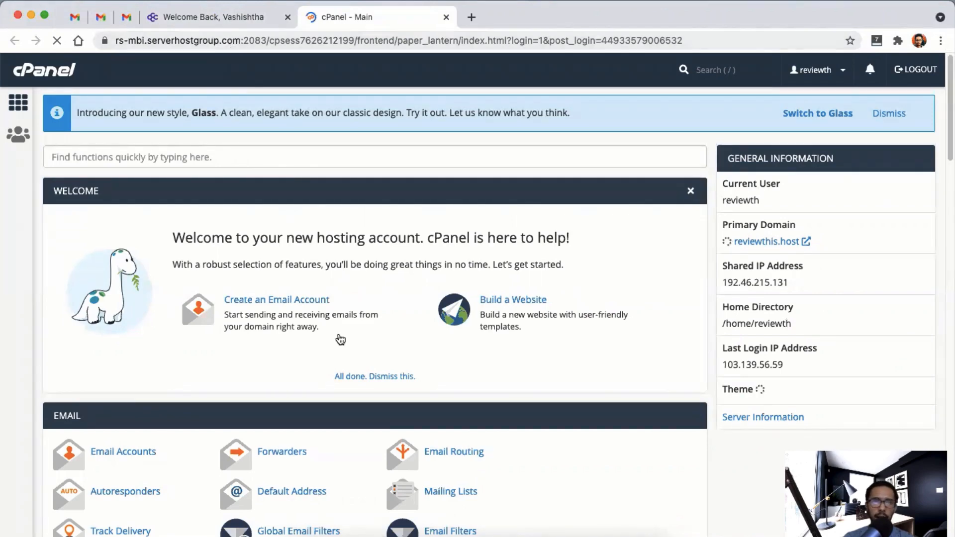
scroll(339, 340, "down", 20)
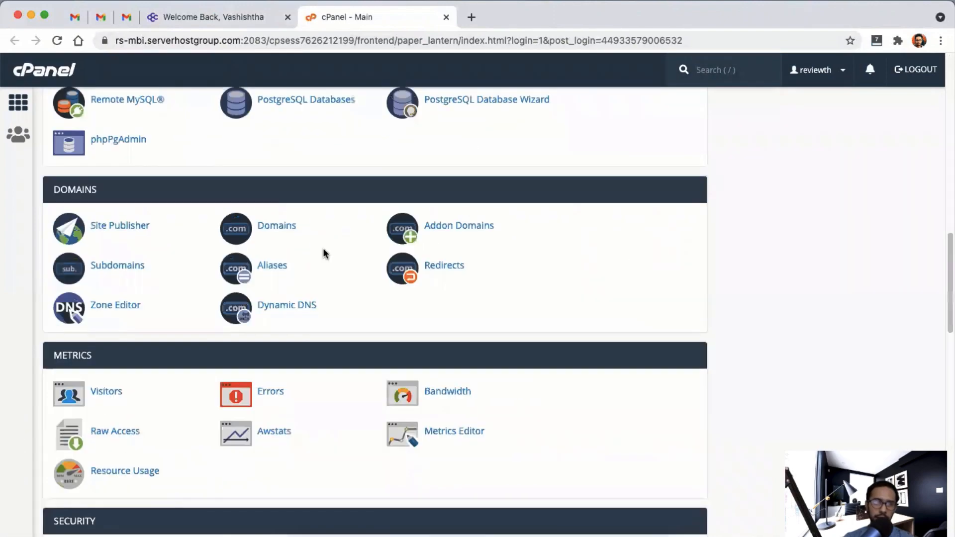
scroll(322, 250, "up", 20)
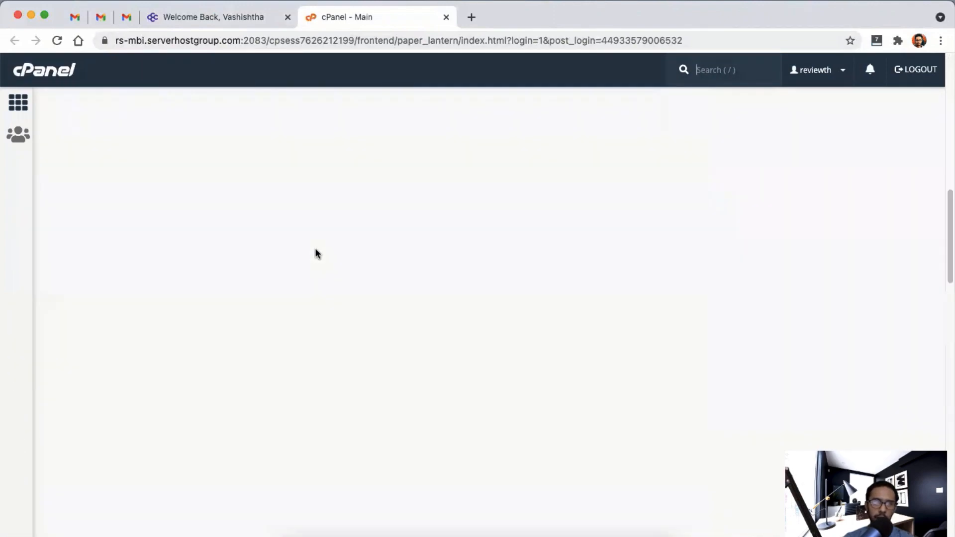
scroll(283, 273, "down", 4)
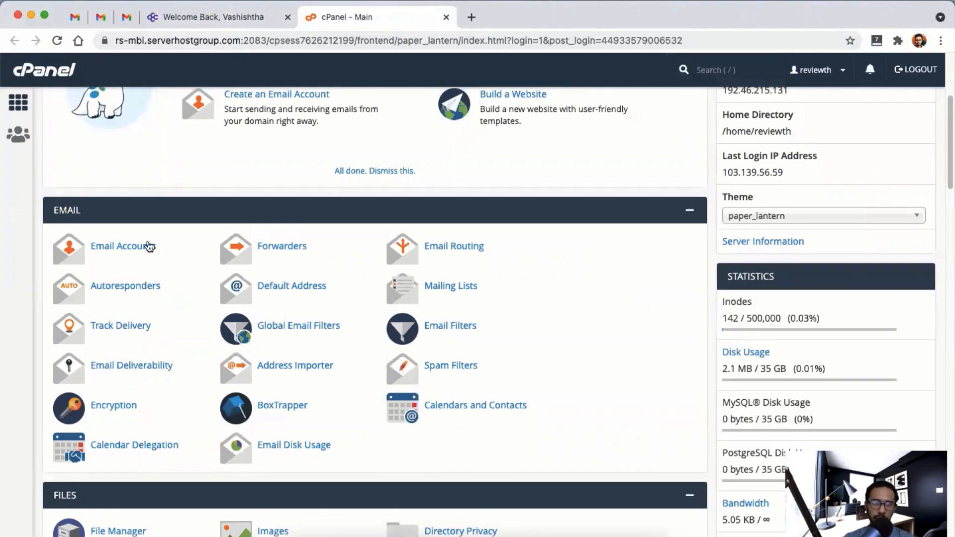
scroll(149, 246, "down", 9)
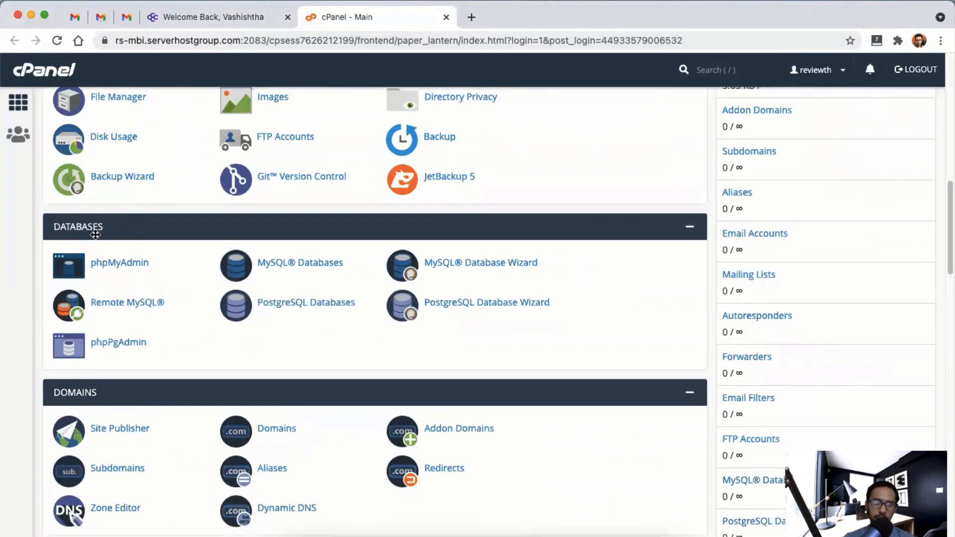
scroll(96, 235, "down", 2)
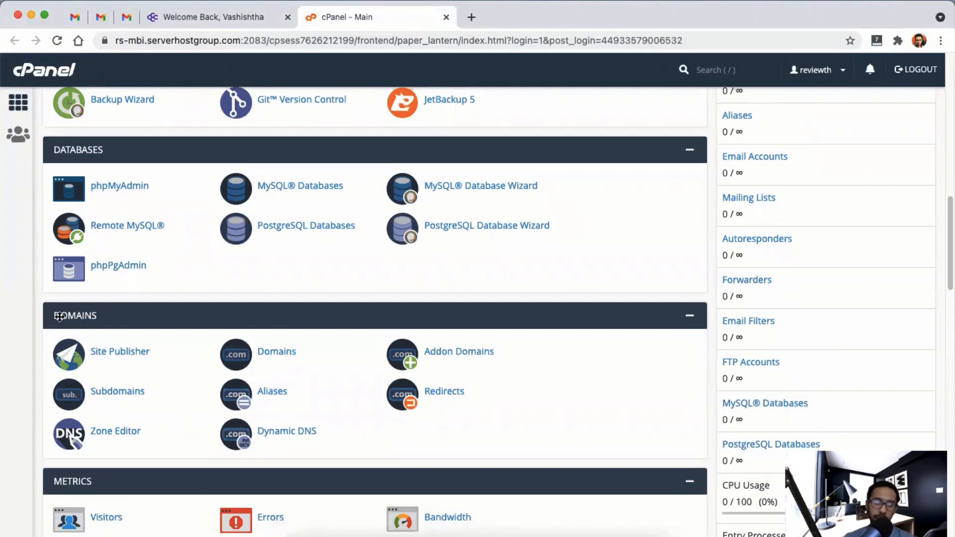
scroll(59, 317, "down", 4)
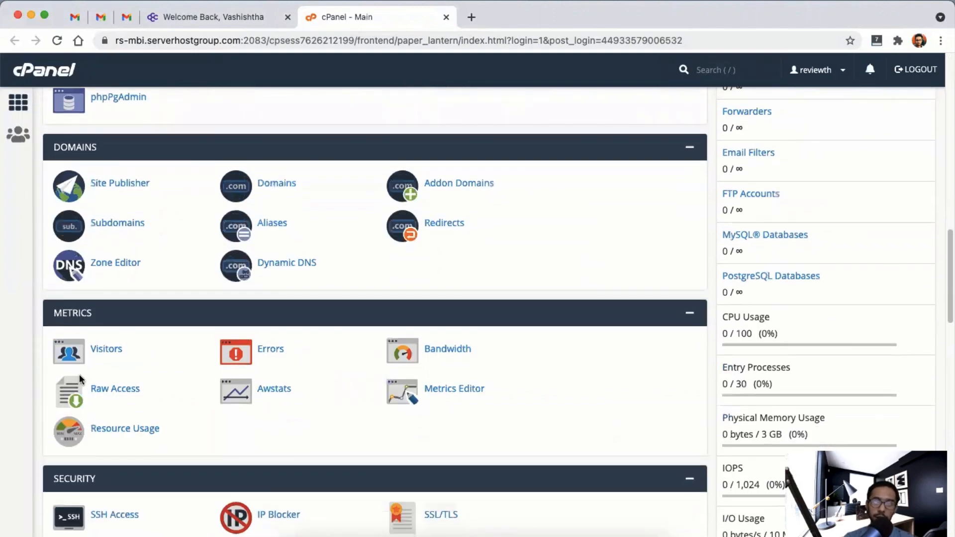
scroll(121, 366, "down", 2)
scroll(114, 368, "down", 5)
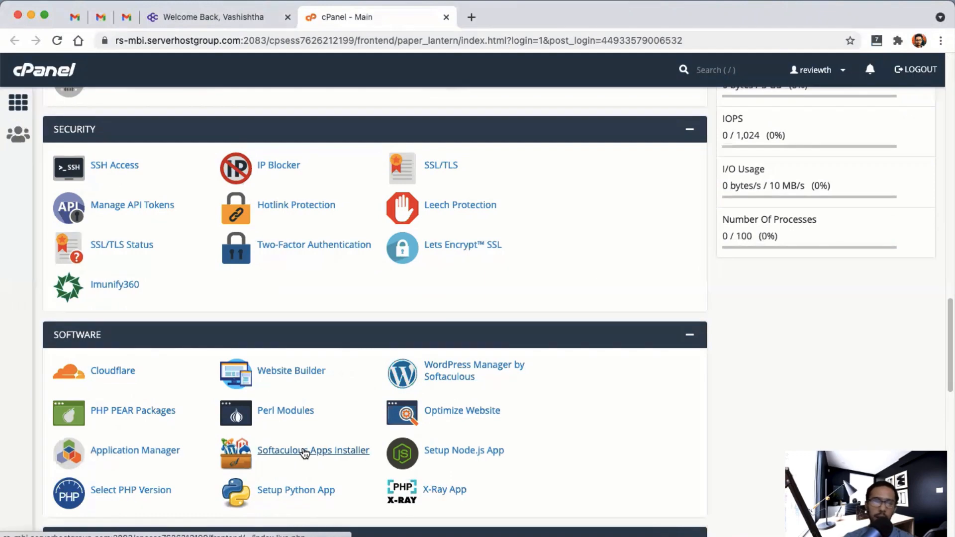
scroll(304, 451, "down", 8)
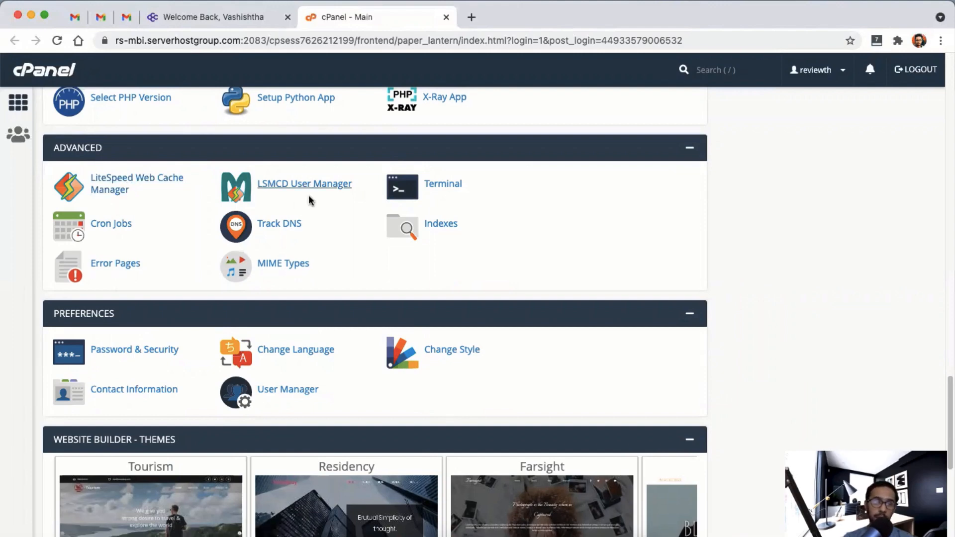
scroll(308, 199, "down", 3)
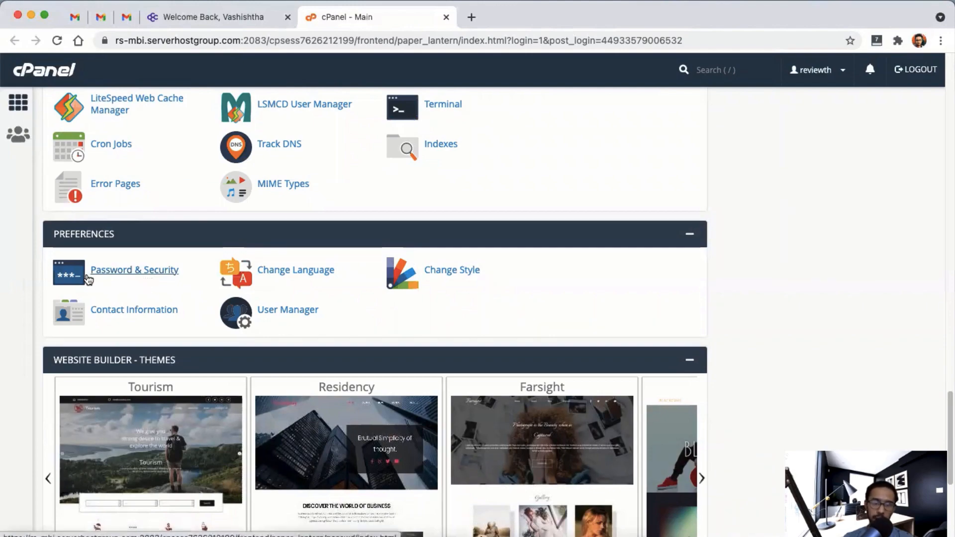
scroll(87, 280, "down", 10)
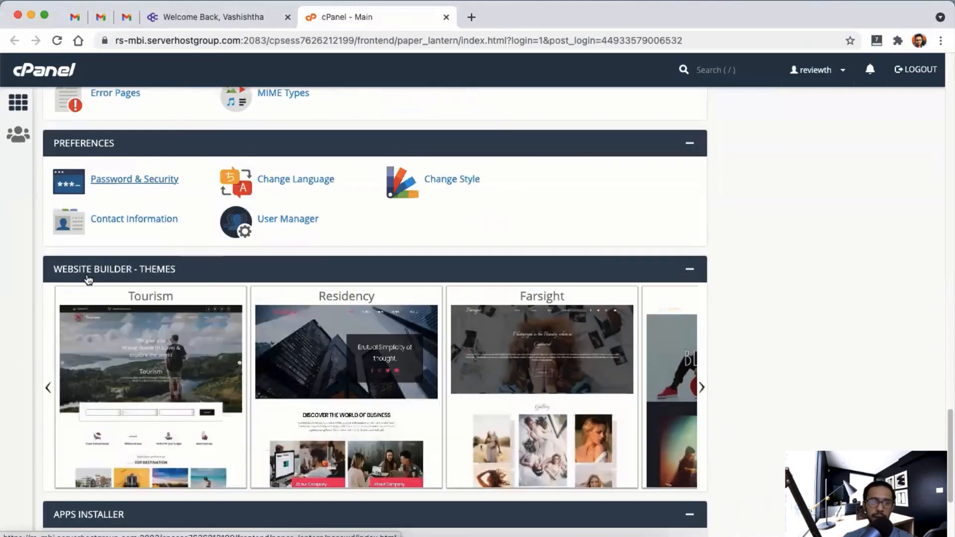
scroll(90, 272, "up", 20)
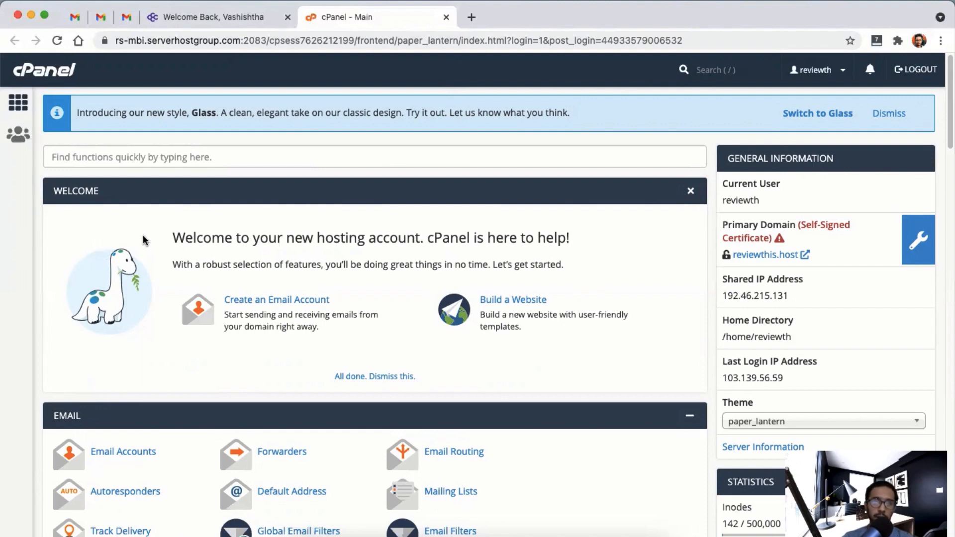
- Run AutoSSL on reviewthis.host to replace its self-signed certificate with a DV certificate
left_click(926, 240)
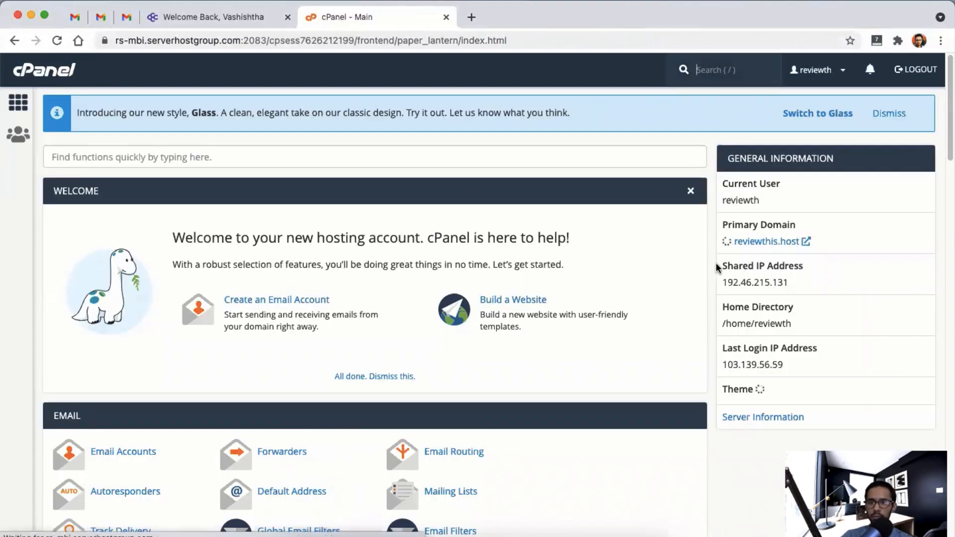
scroll(527, 283, "down", 20)
scroll(519, 282, "up", 20)
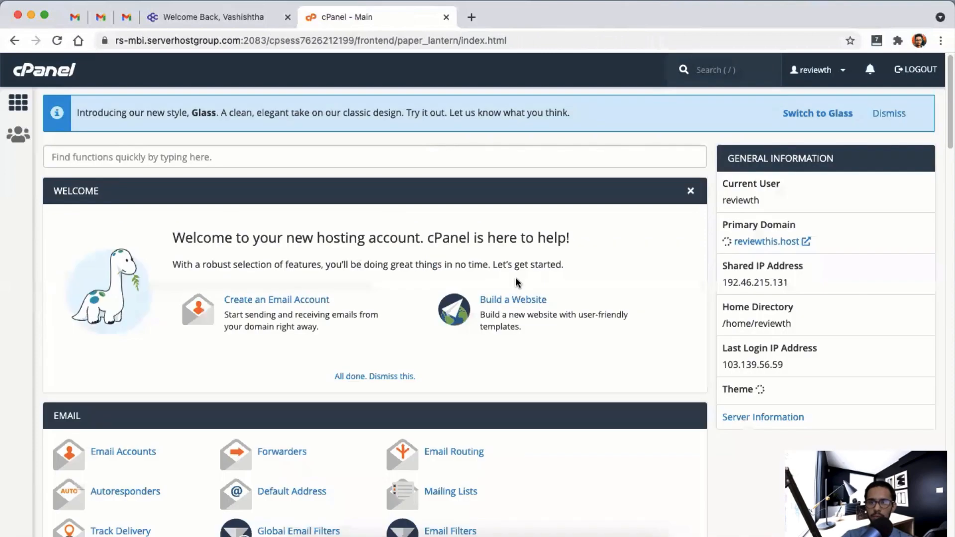
scroll(519, 282, "up", 1)
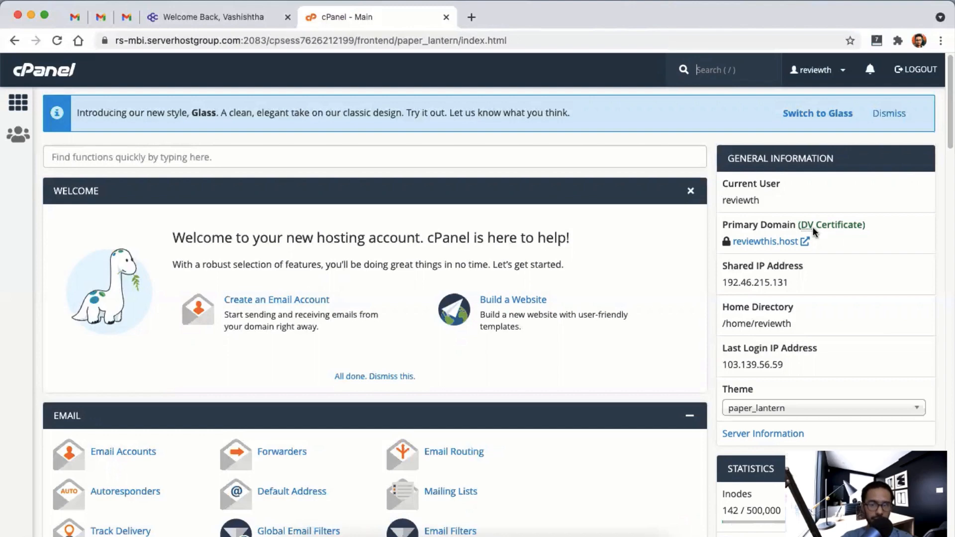
scroll(199, 311, "down", 20)
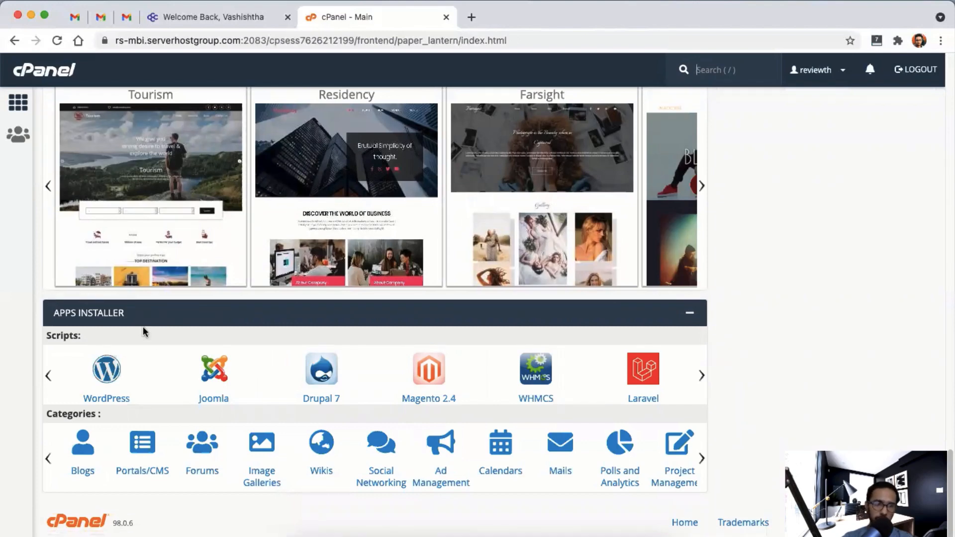
left_click(113, 374)
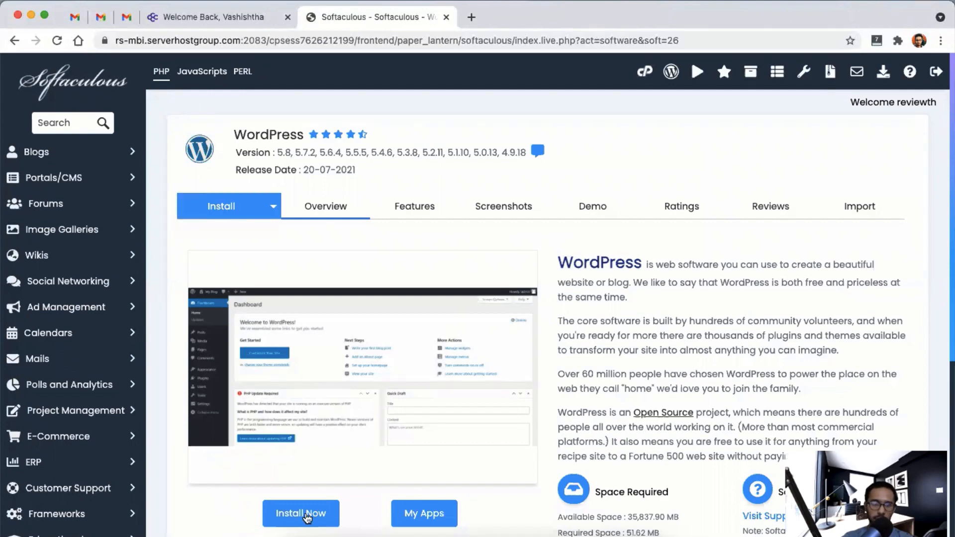
scroll(315, 472, "down", 1)
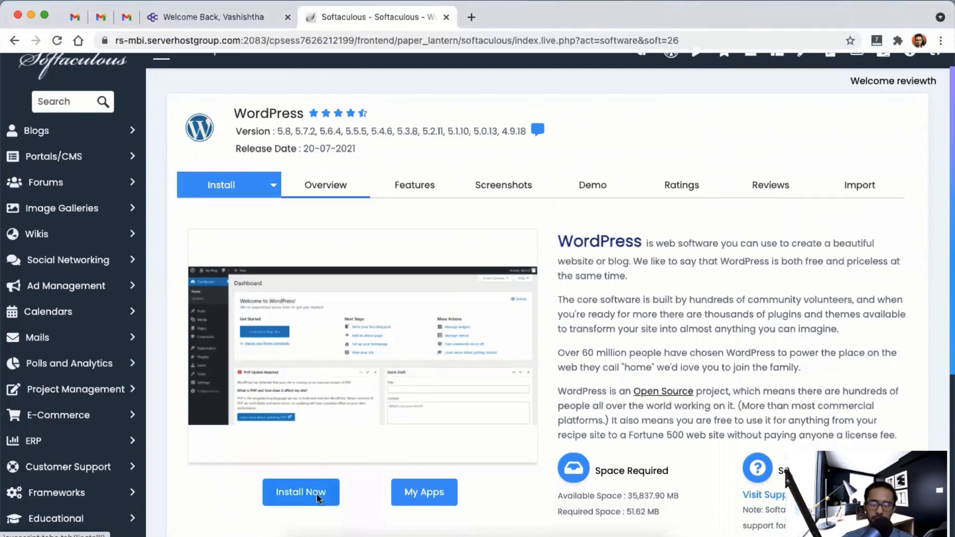
left_click(316, 493)
left_click(254, 330)
left_click(285, 344)
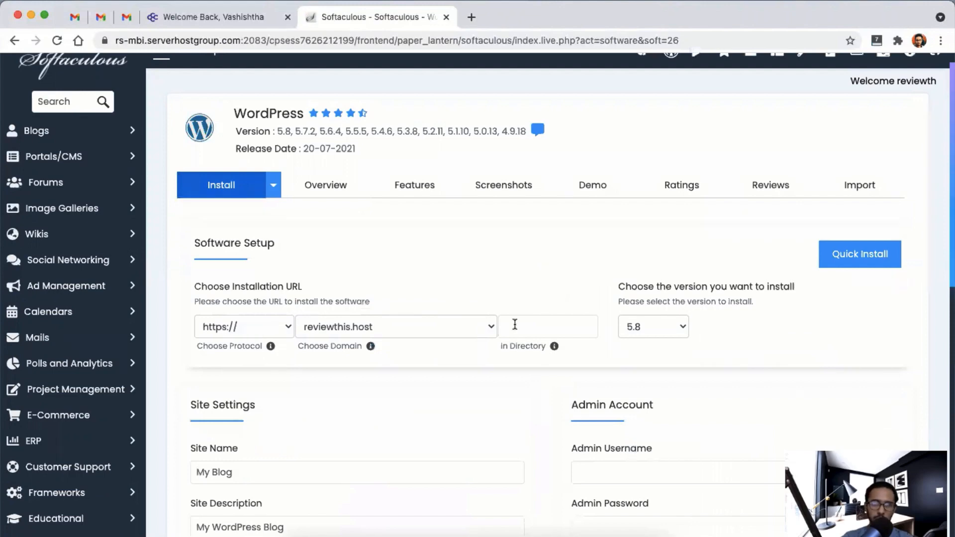
left_click(338, 327)
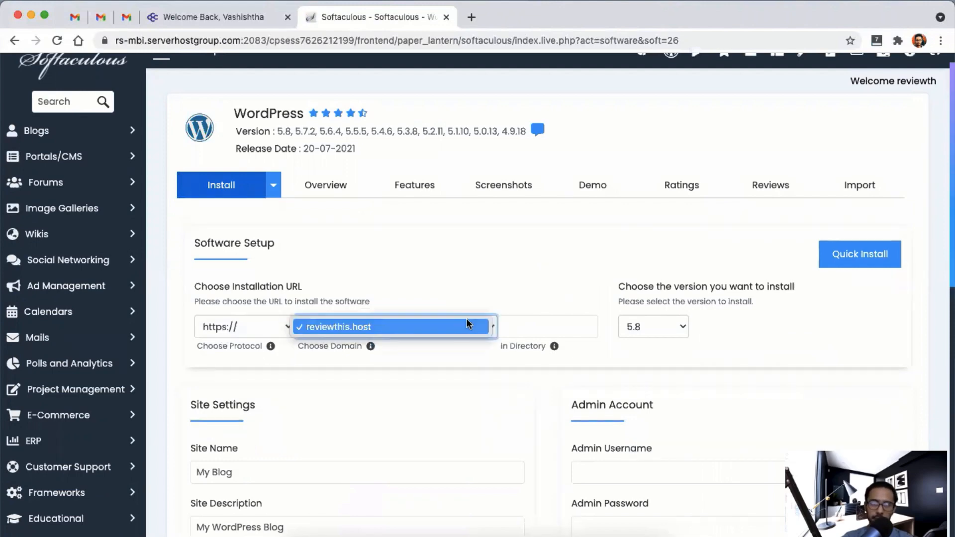
left_click(648, 327)
left_click(425, 328)
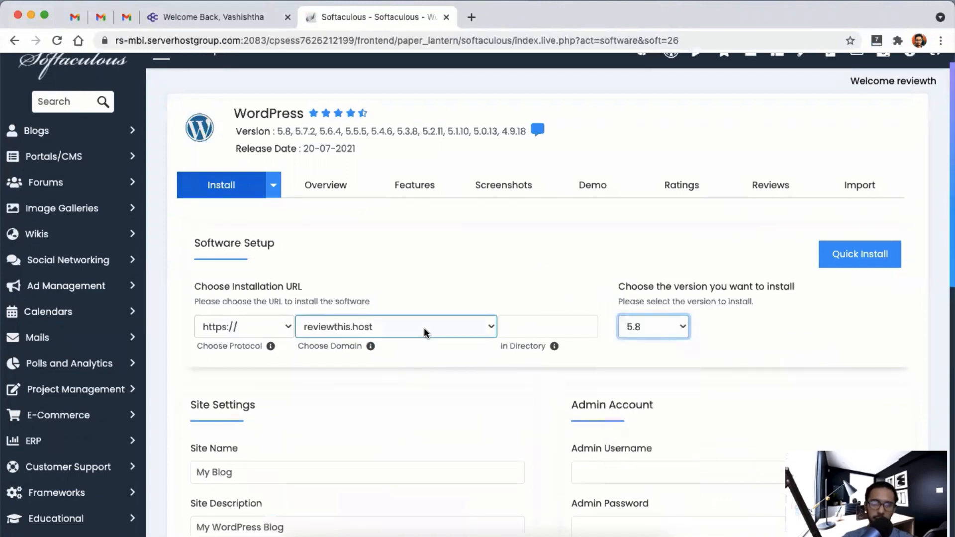
left_click(550, 327)
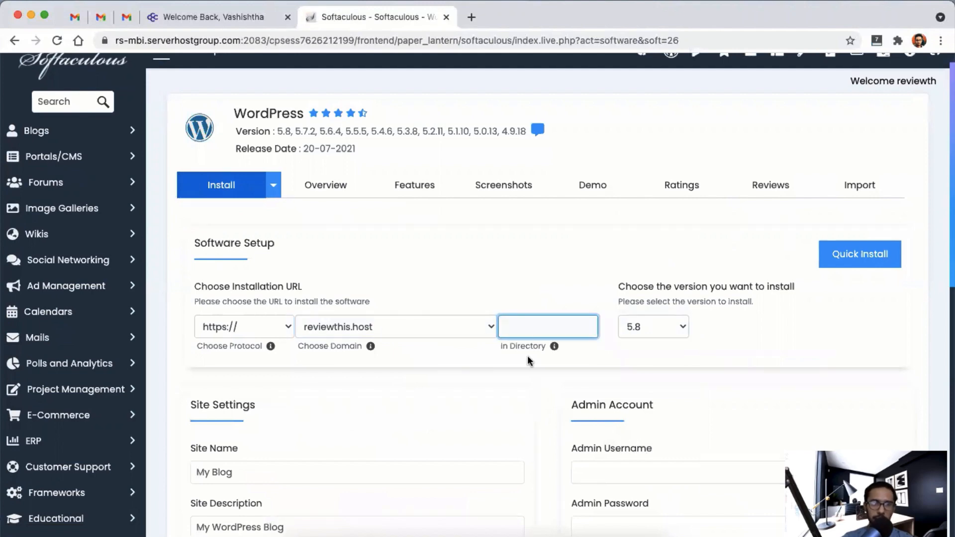
scroll(313, 316, "down", 8)
- Change the WordPress site name to 'Reviewthis'
scroll(299, 304, "up", 4)
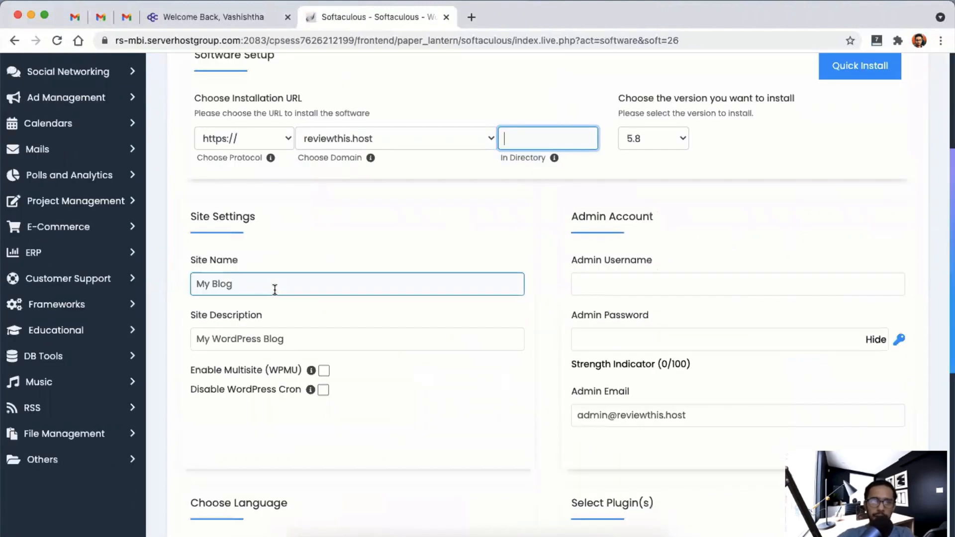
triple_click(273, 285)
type("Revew")
key("BackSpace")
key("BackSpace")
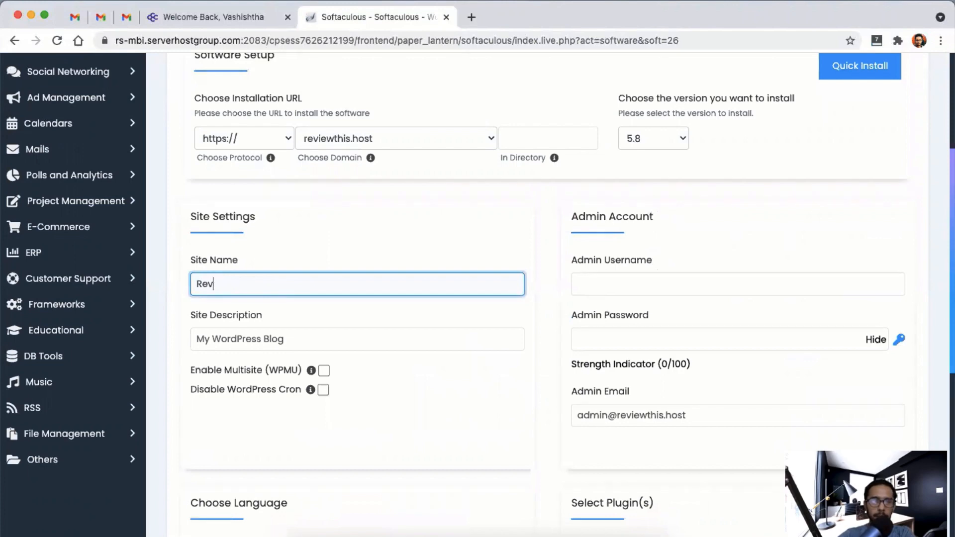
type("iewthis")
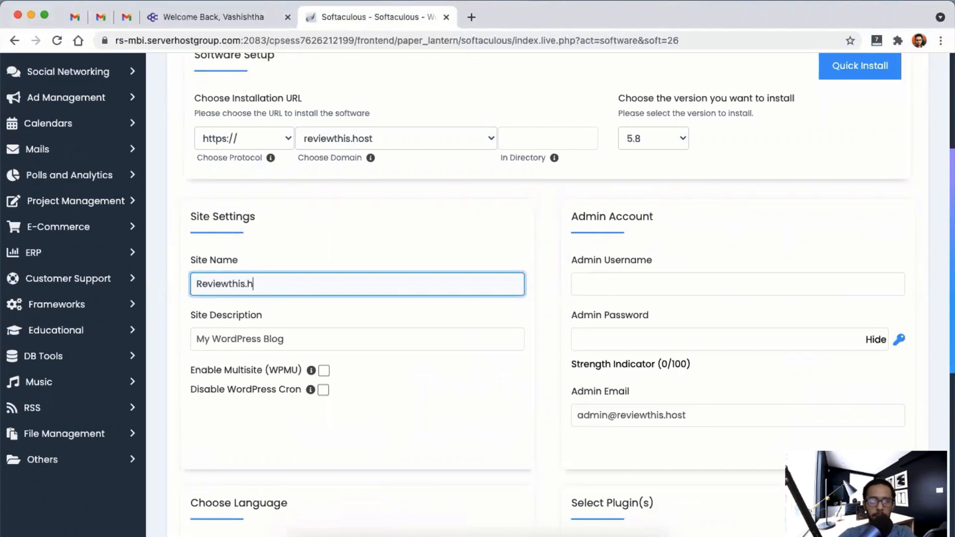
type(".h")
key("BackSpace")
key("BackSpace")
key("Tab")
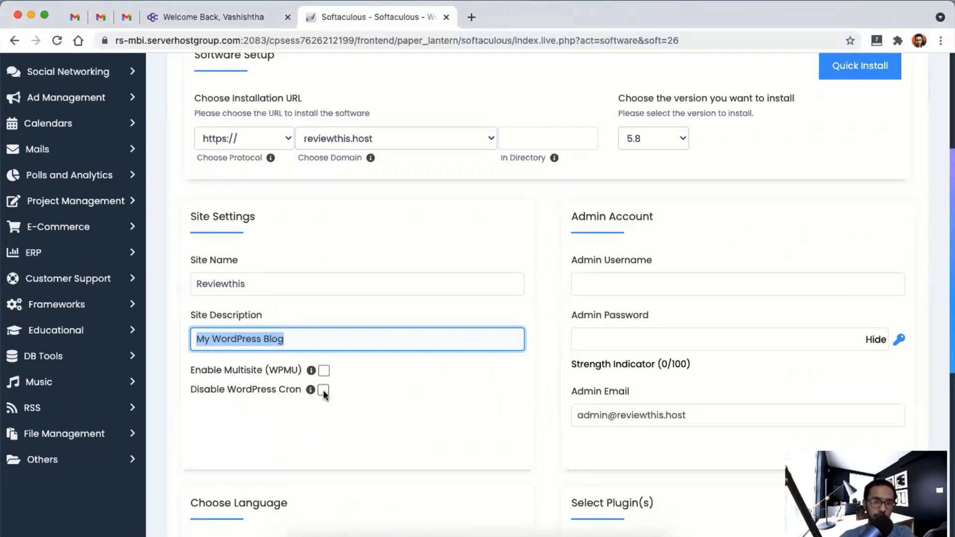
- Enter the admin username and generate a strong random admin password
left_click(667, 280)
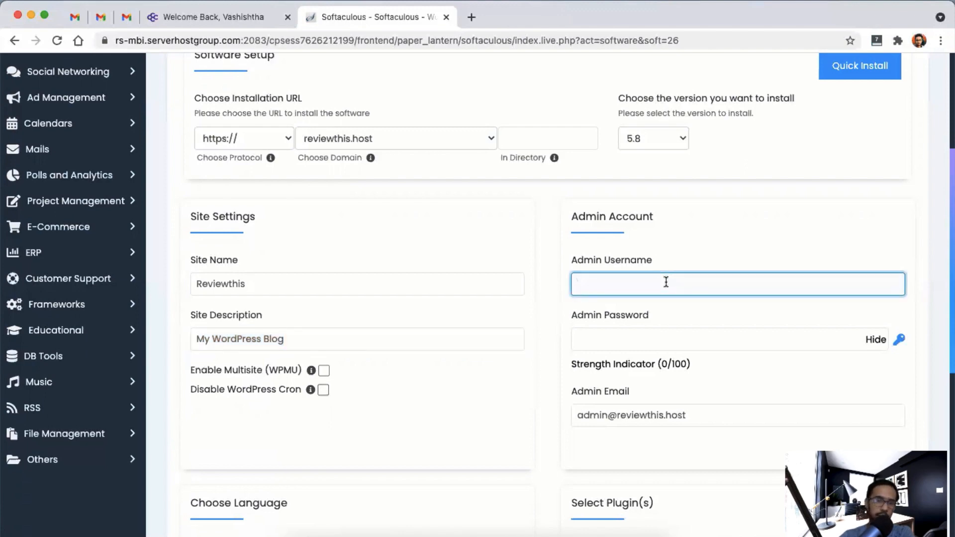
type("admin")
key("Tab")
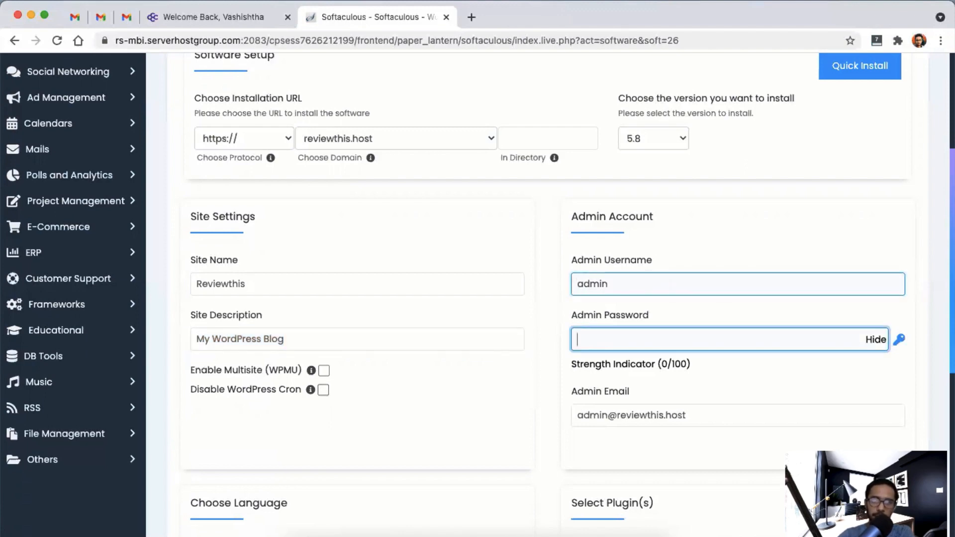
left_click(898, 341)
triple_click(650, 331)
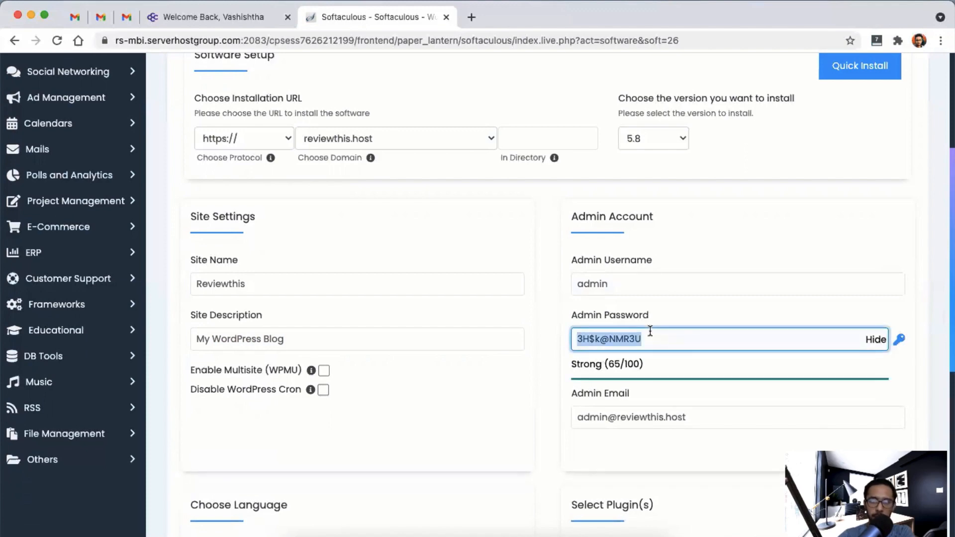
left_click(667, 367)
scroll(668, 369, "down", 3)
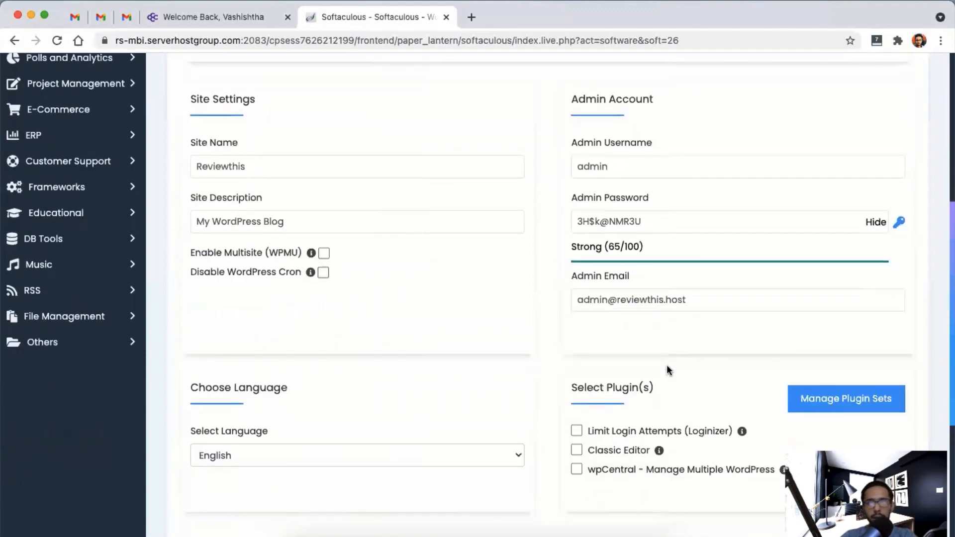
scroll(507, 175, "down", 6)
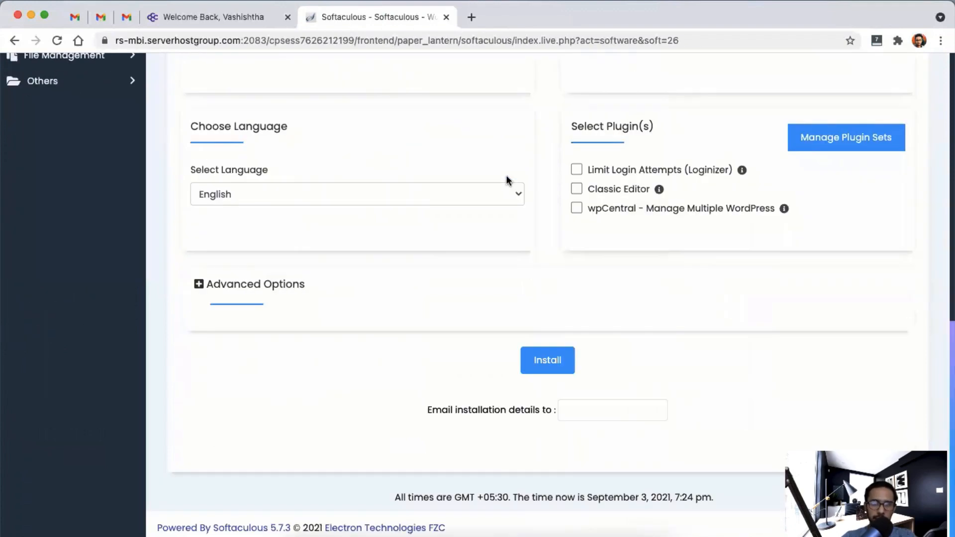
scroll(551, 377, "up", 15)
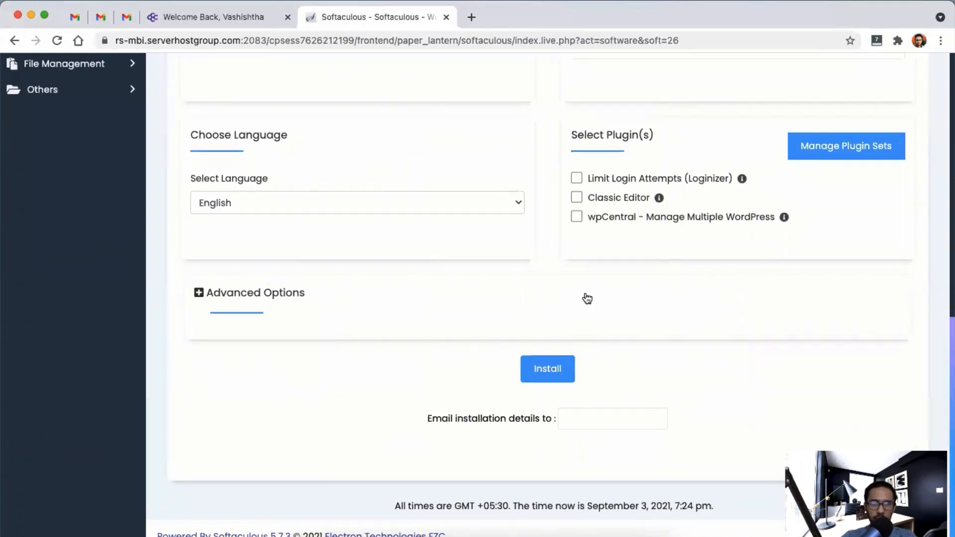
scroll(533, 392, "down", 2)
scroll(533, 392, "down", 10)
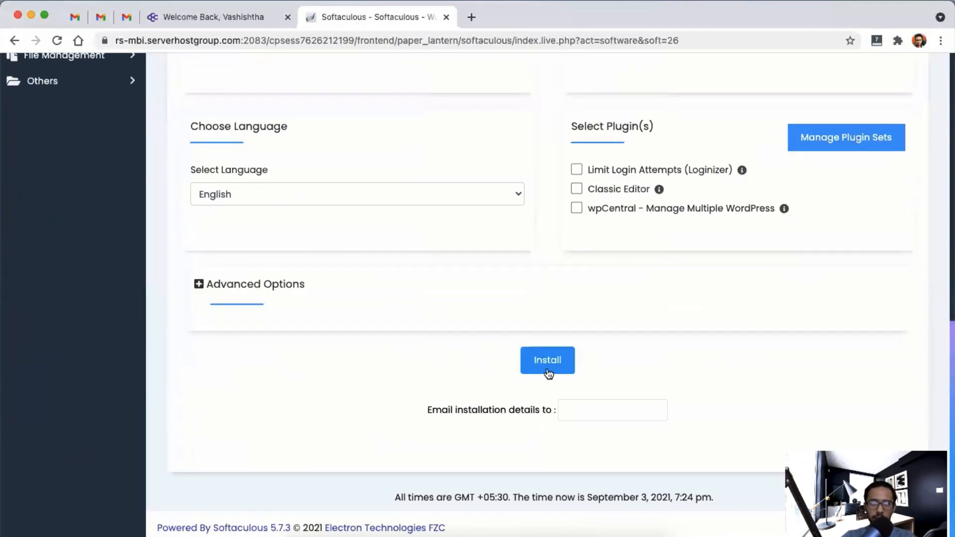
scroll(554, 273, "up", 12)
scroll(665, 435, "down", 5)
left_click_drag(644, 340, 528, 367)
scroll(528, 368, "down", 8)
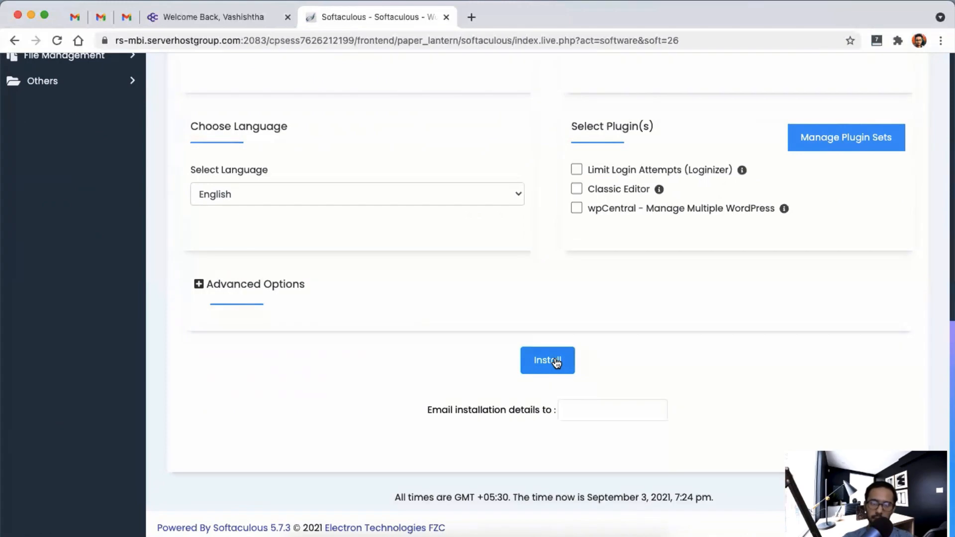
scroll(640, 313, "up", 5)
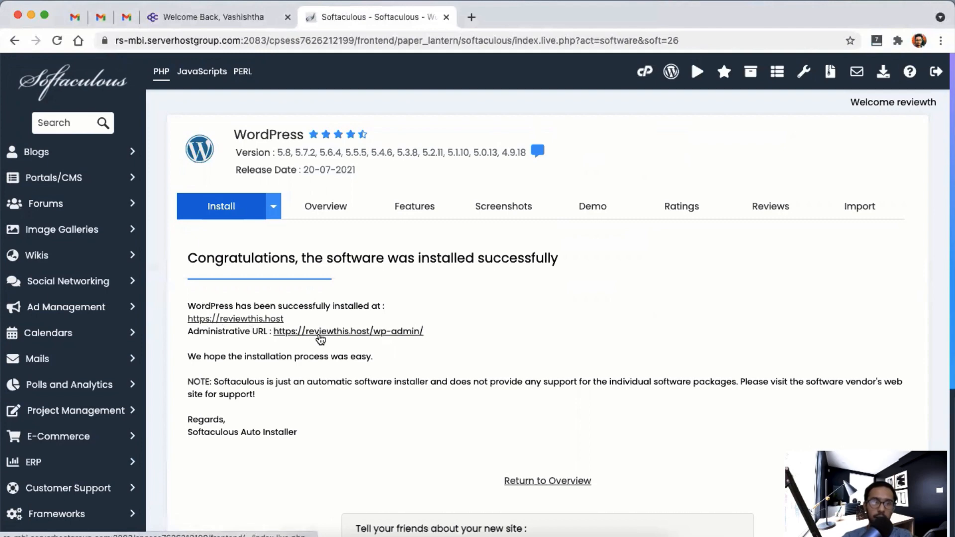
left_click(320, 331)
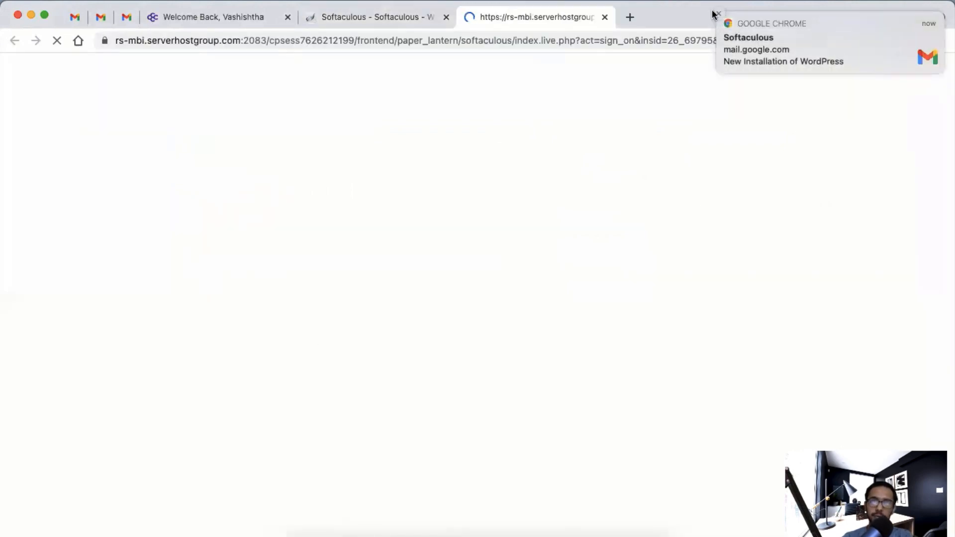
left_click(715, 17)
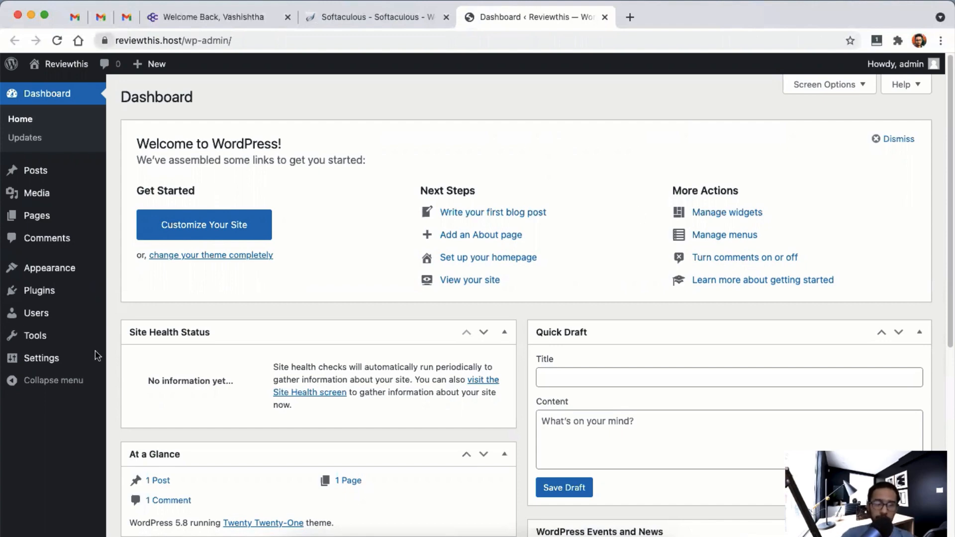
- Set the WordPress permalink structure to Post name and save it
mouse_move(47, 362)
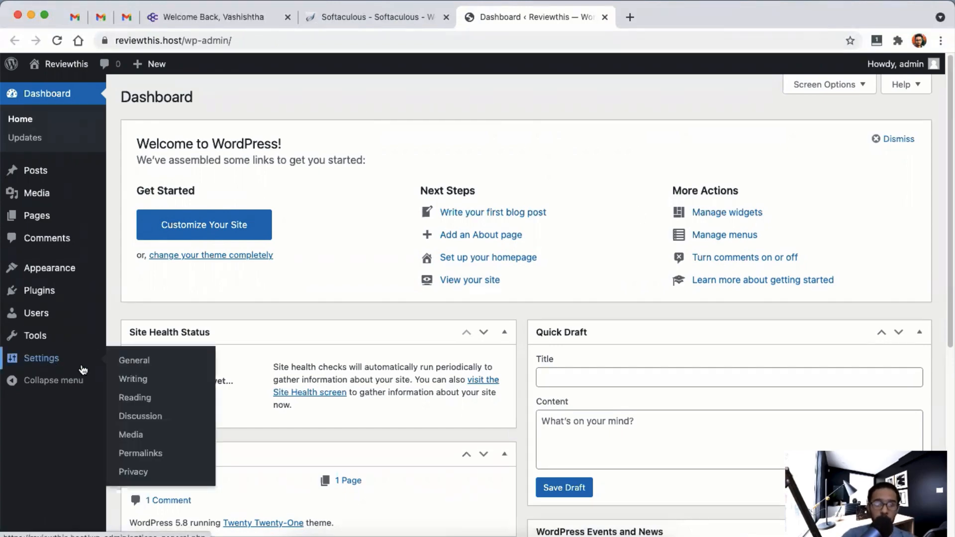
left_click(136, 454)
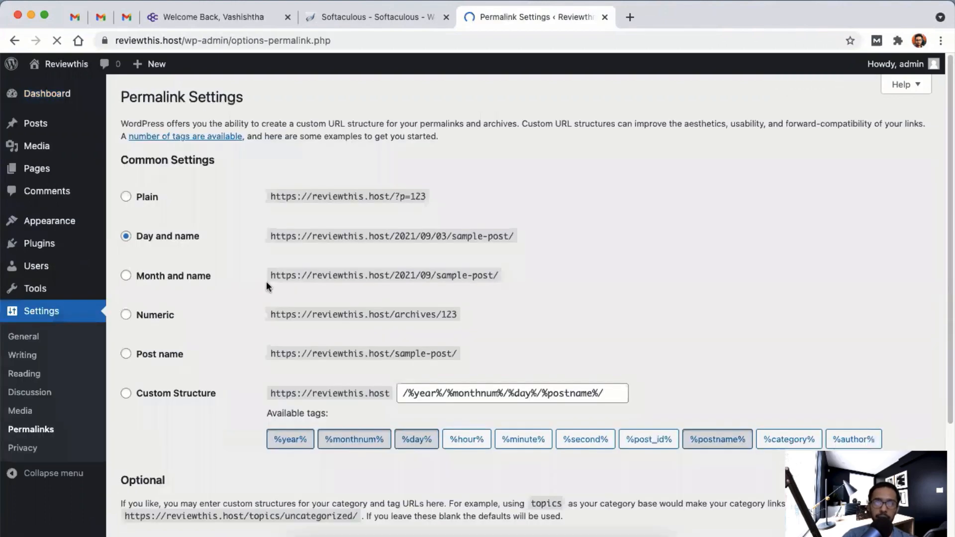
left_click(126, 354)
scroll(201, 453, "down", 3)
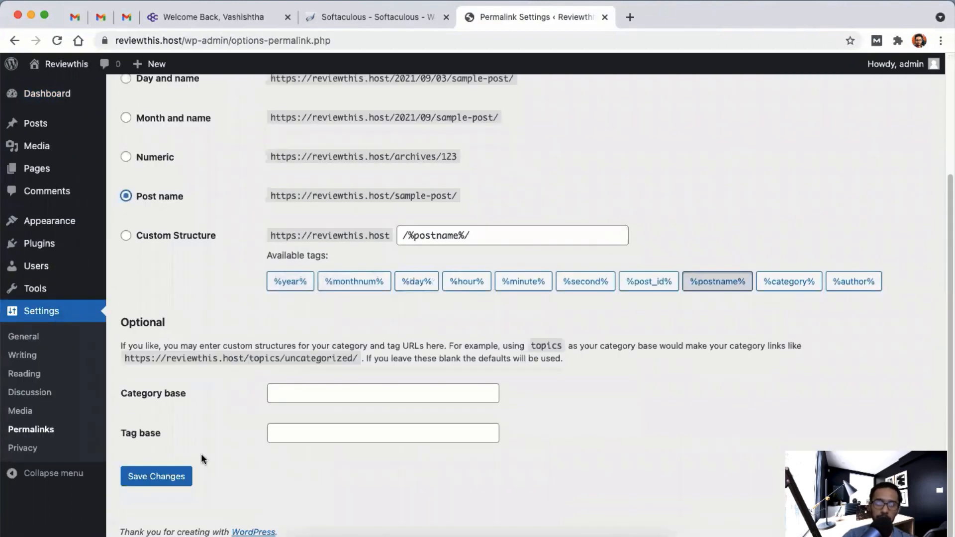
left_click(165, 476)
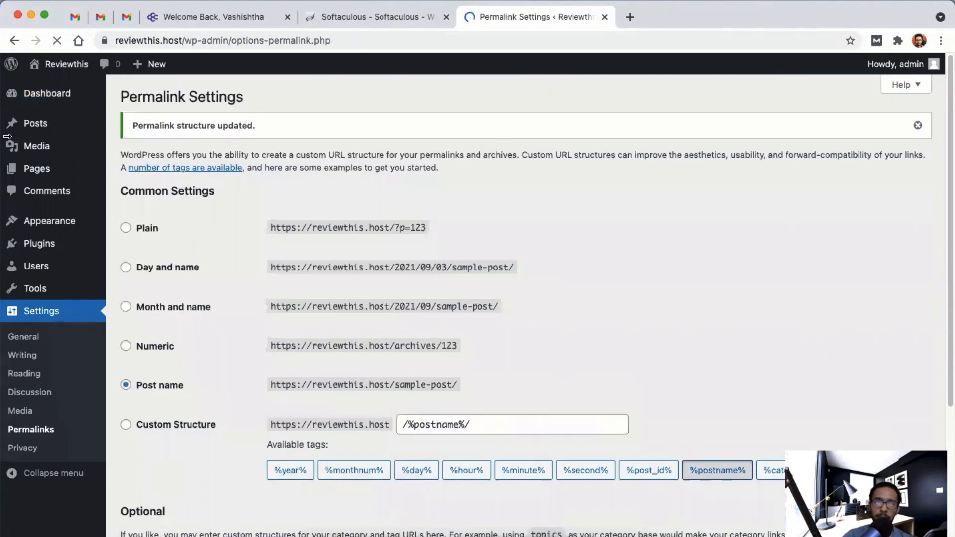
- Open the live Reviewthis site in a new browser tab
right_click(75, 67)
left_click(122, 79)
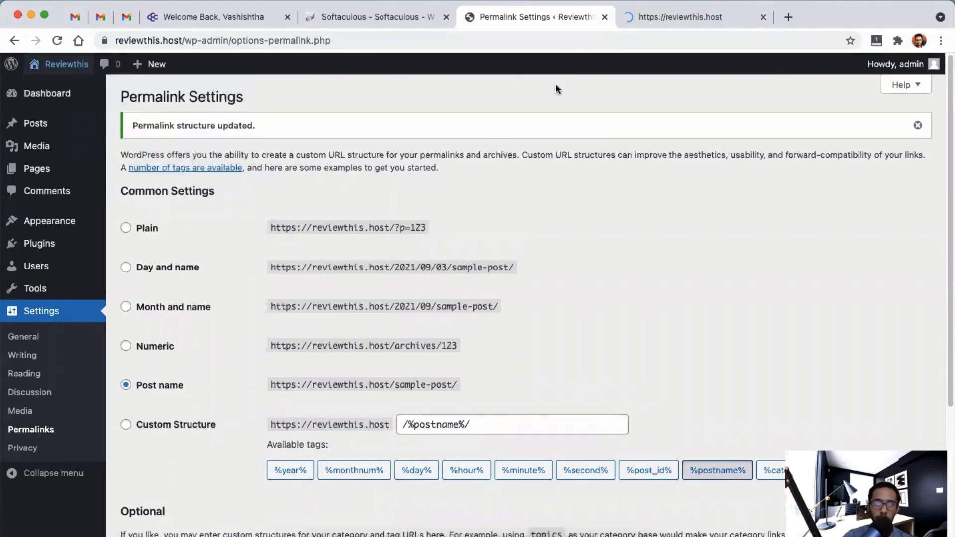
left_click(679, 25)
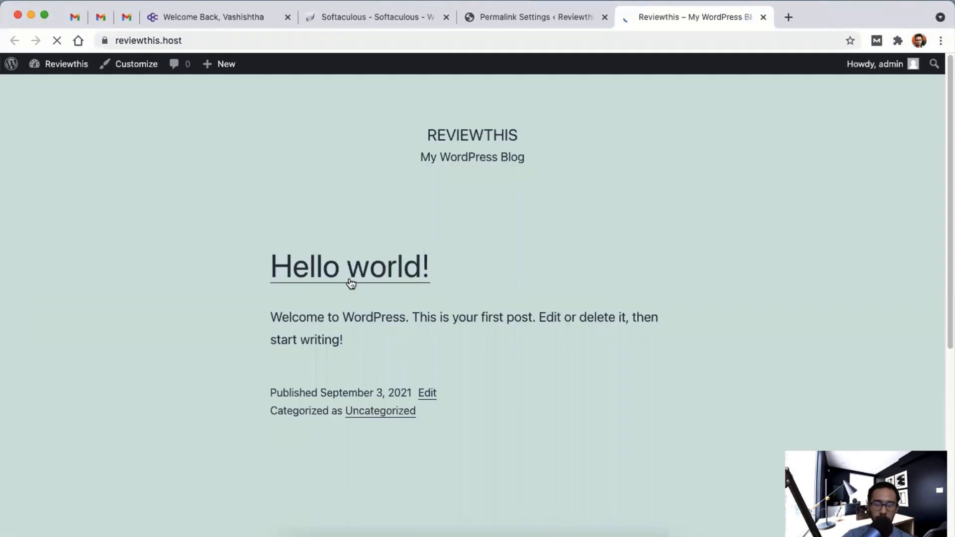
- Trash the sample 'Hello world!' post and confirm the live site shows no posts
left_click(526, 21)
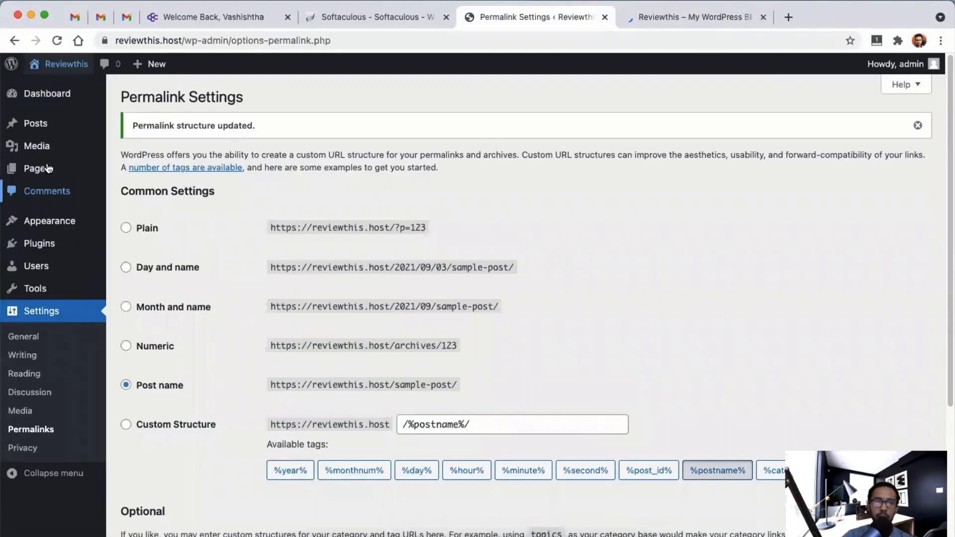
left_click(51, 126)
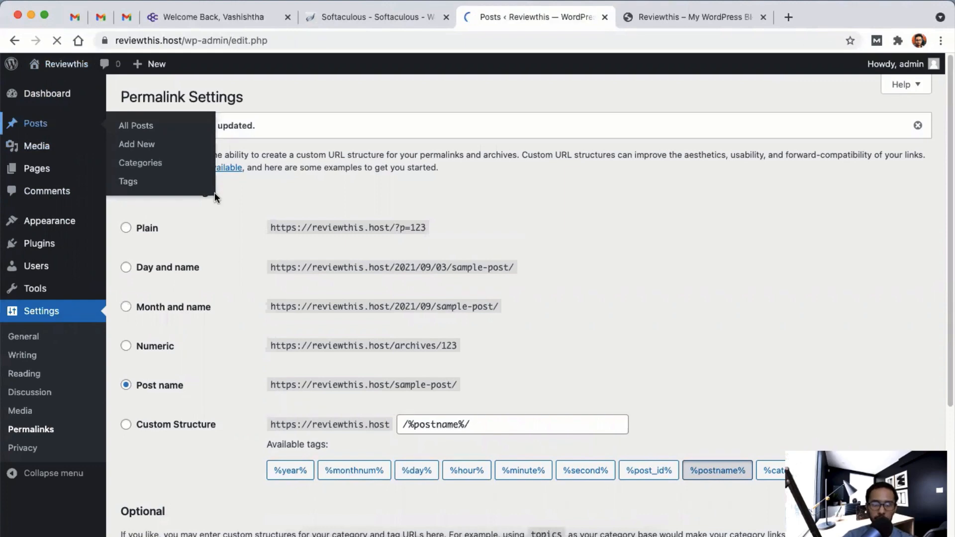
left_click(231, 214)
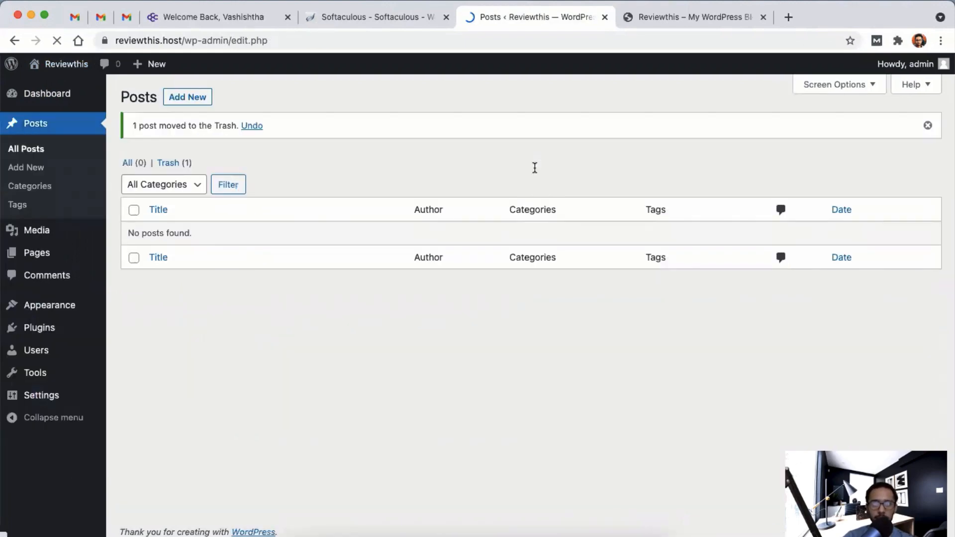
left_click(651, 23)
left_click(509, 25)
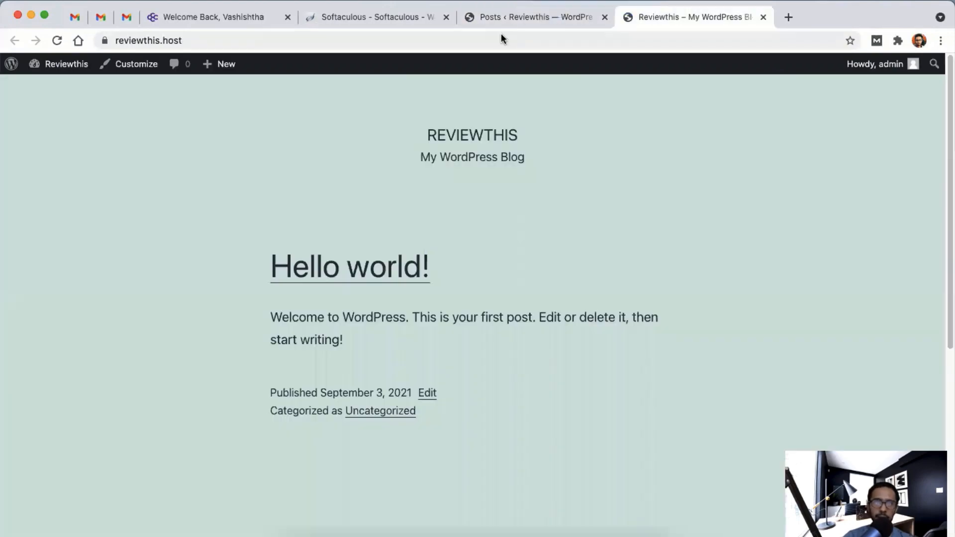
- Search the theme directory for 'generatepress', then install and activate GeneratePress
mouse_move(66, 302)
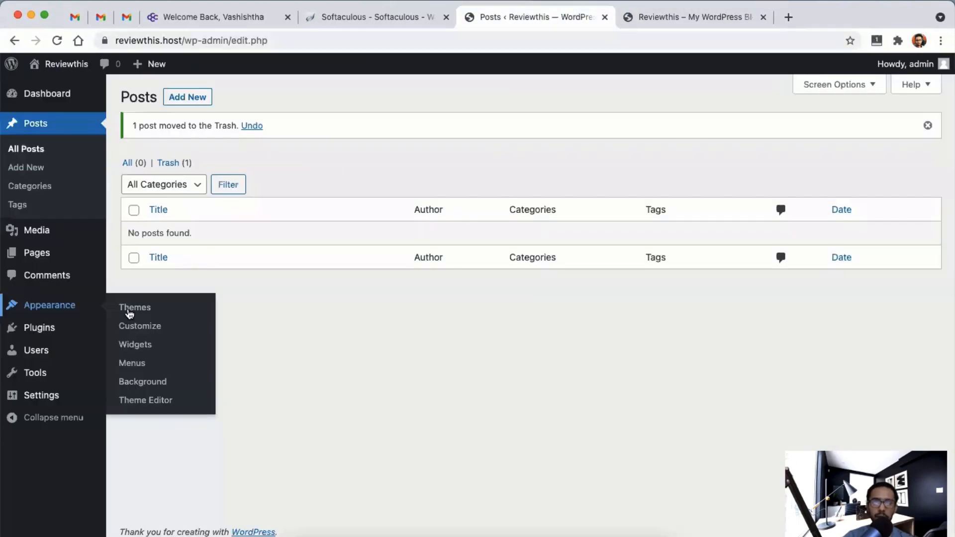
left_click(129, 310)
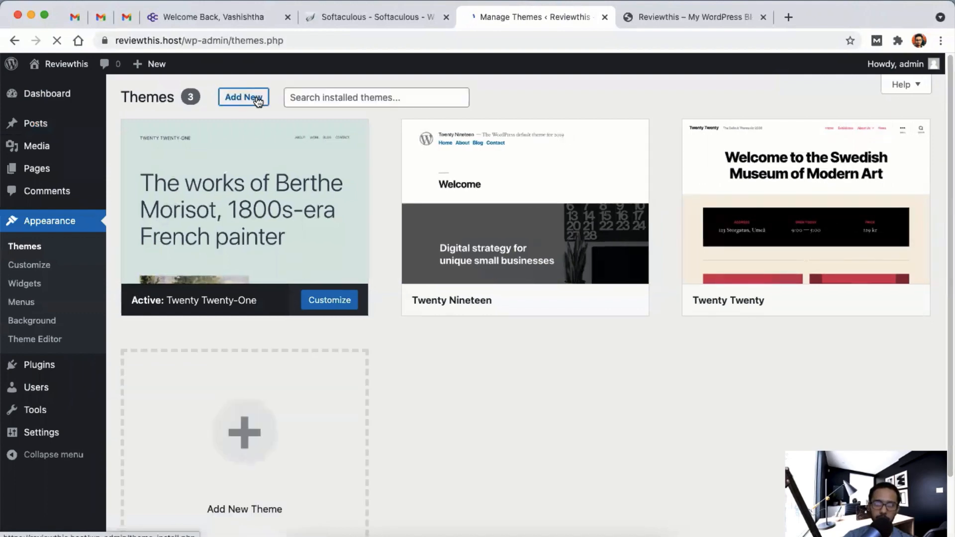
left_click(257, 100)
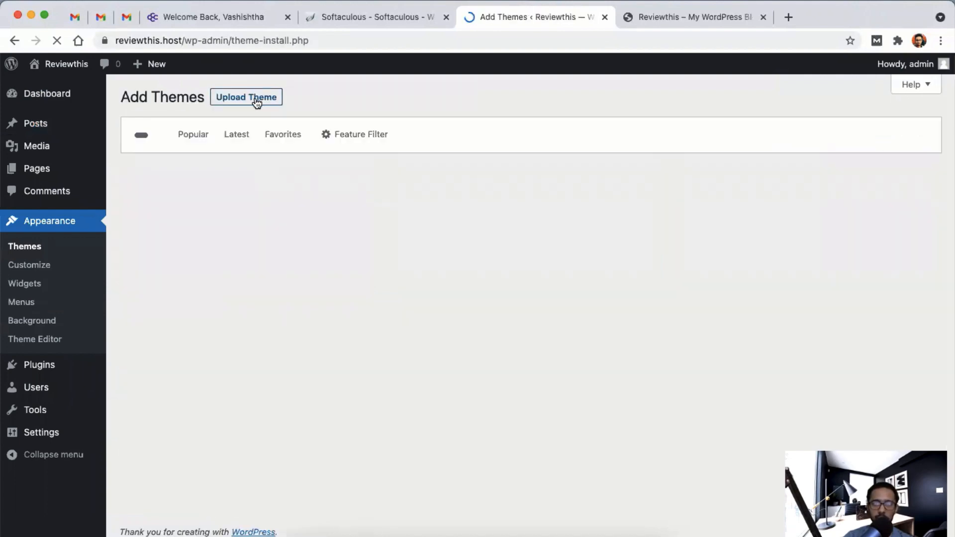
left_click(790, 136)
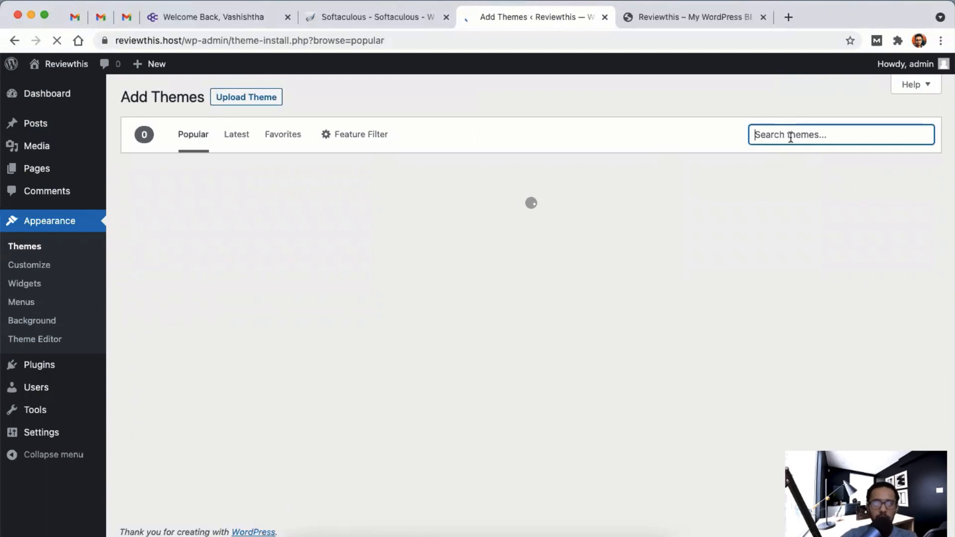
type("gene")
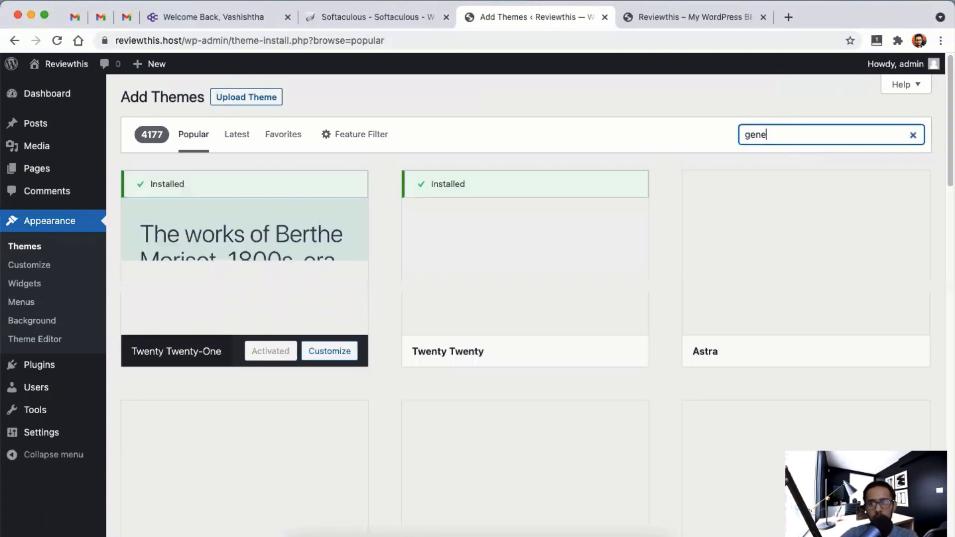
type("ratepress")
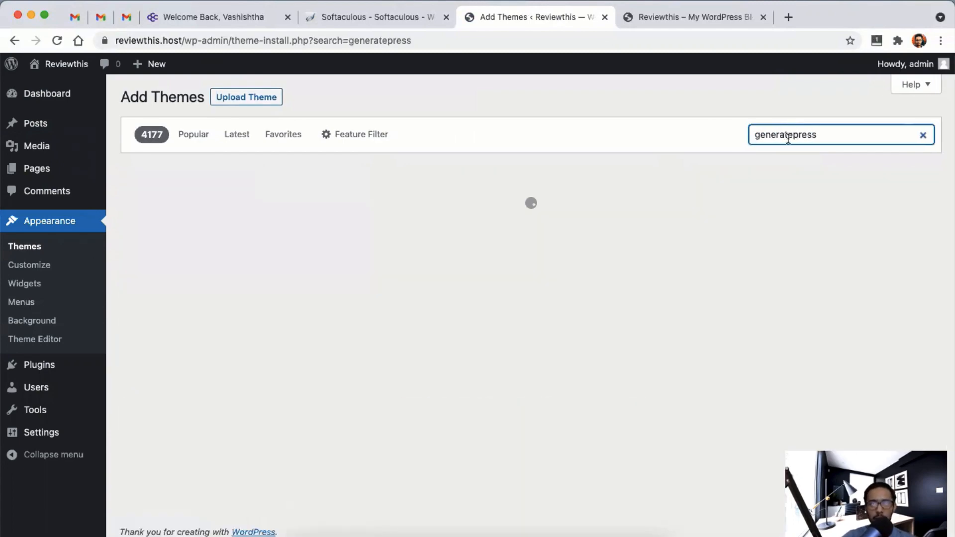
left_click(280, 356)
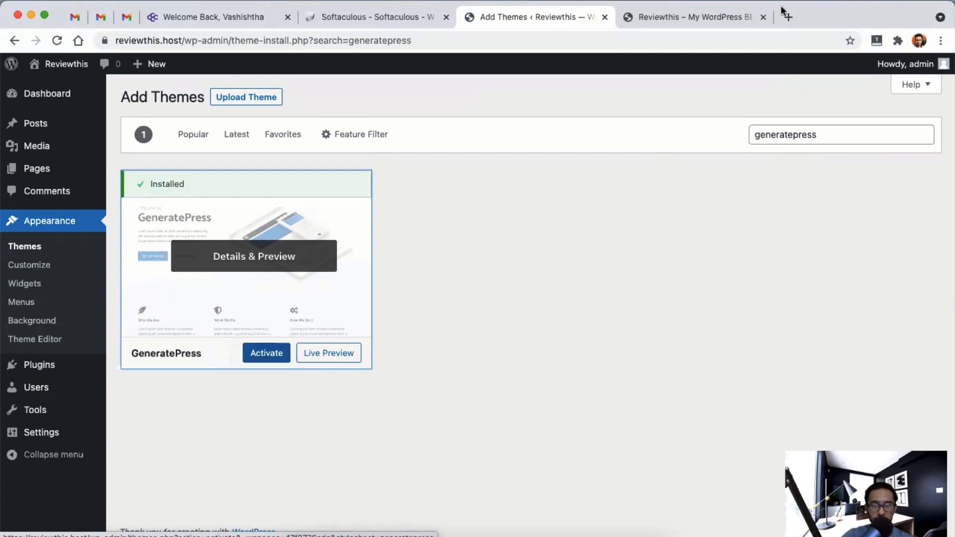
left_click(266, 354)
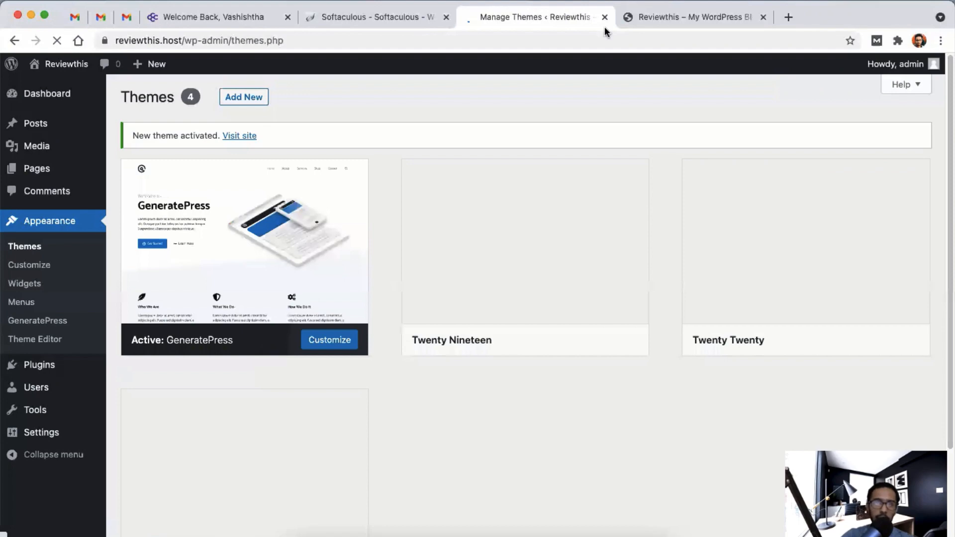
- Reload the live site to verify the GeneratePress layout, then return to Themes
key("ctrl+Tab")
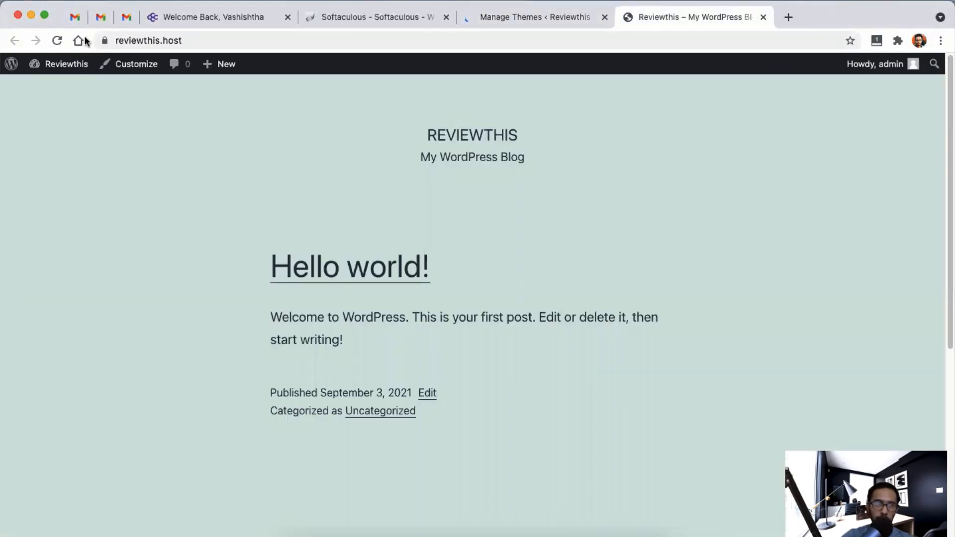
left_click(165, 40)
key("Return")
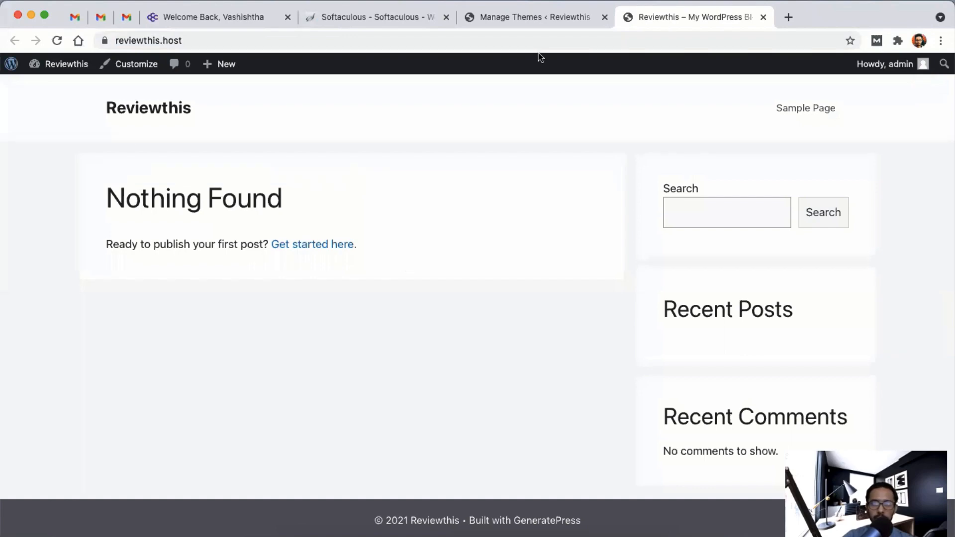
left_click(538, 18)
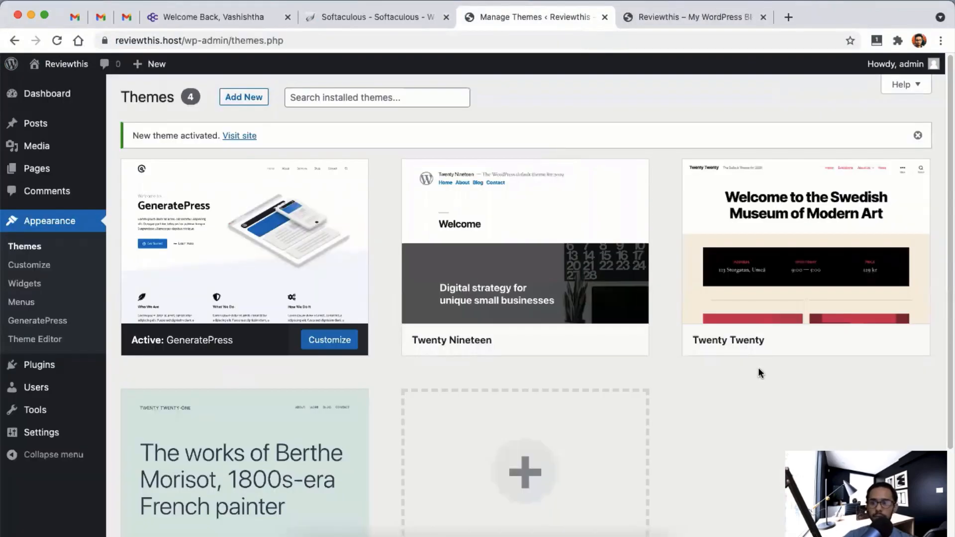